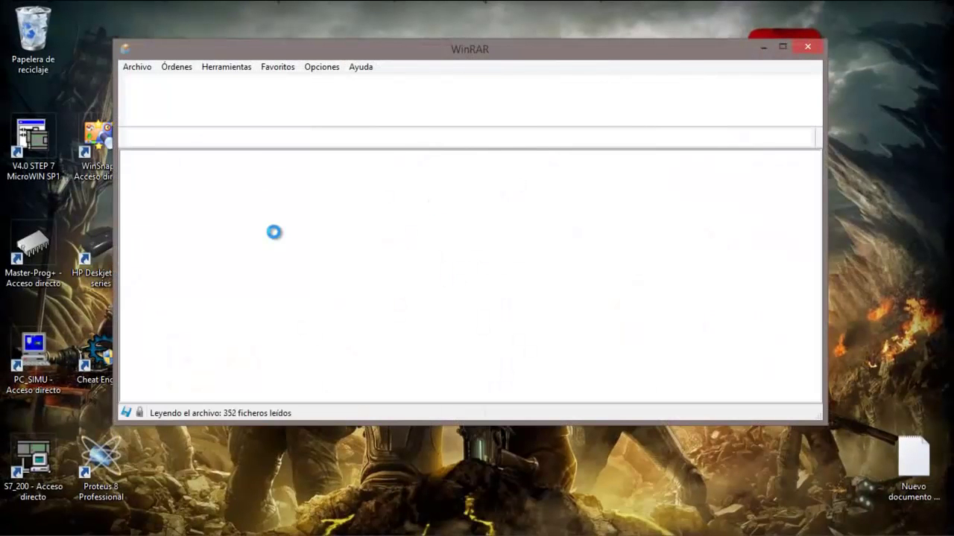
Extract the catia v5 r20 folder from the archive to the desktop.
{"action": "left_click", "coordinate": [211, 188]}
{"action": "right_click", "coordinate": [188, 186]}
{"action": "left_click", "coordinate": [271, 234]}
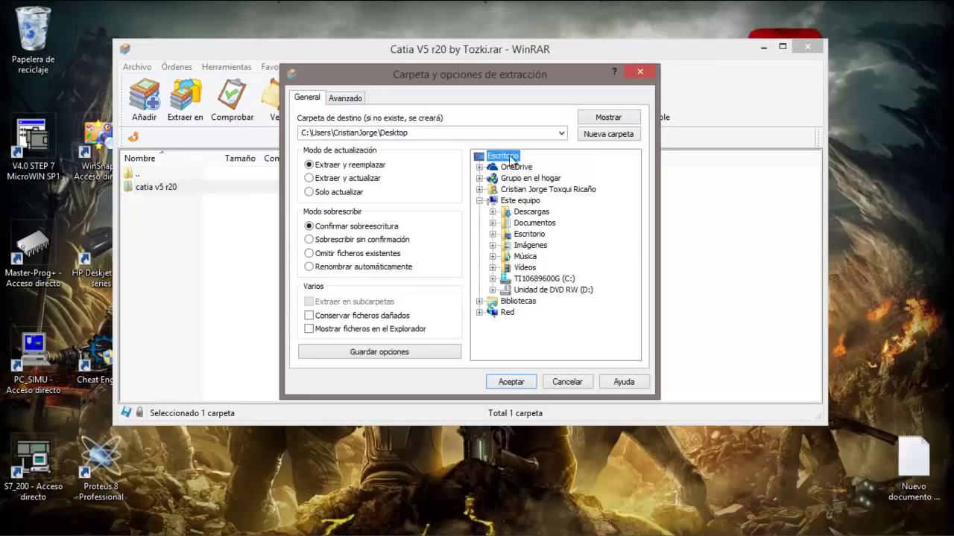
{"action": "left_click", "coordinate": [510, 382]}
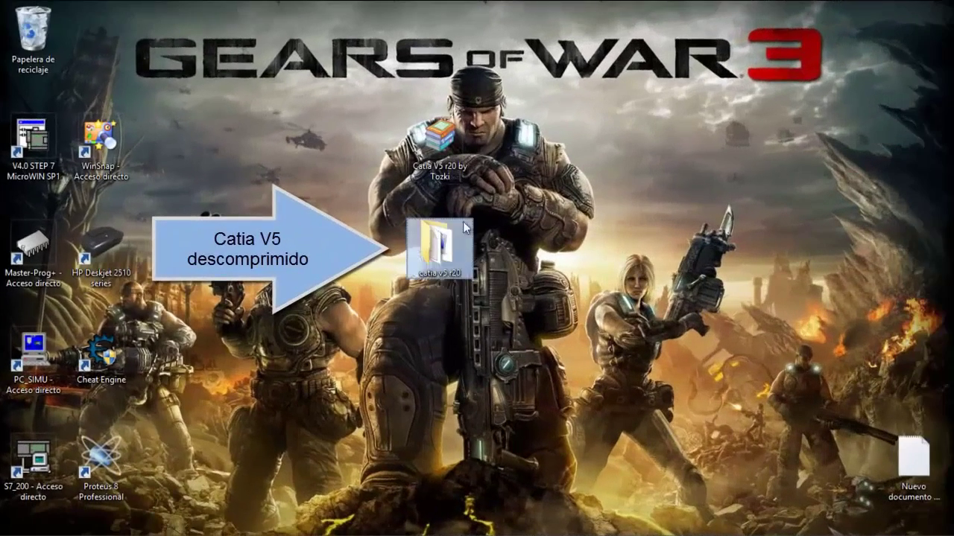
Open the extracted catia v5 r20 folder on the desktop and run its setup application as administrator.
{"action": "double_click", "coordinate": [437, 257]}
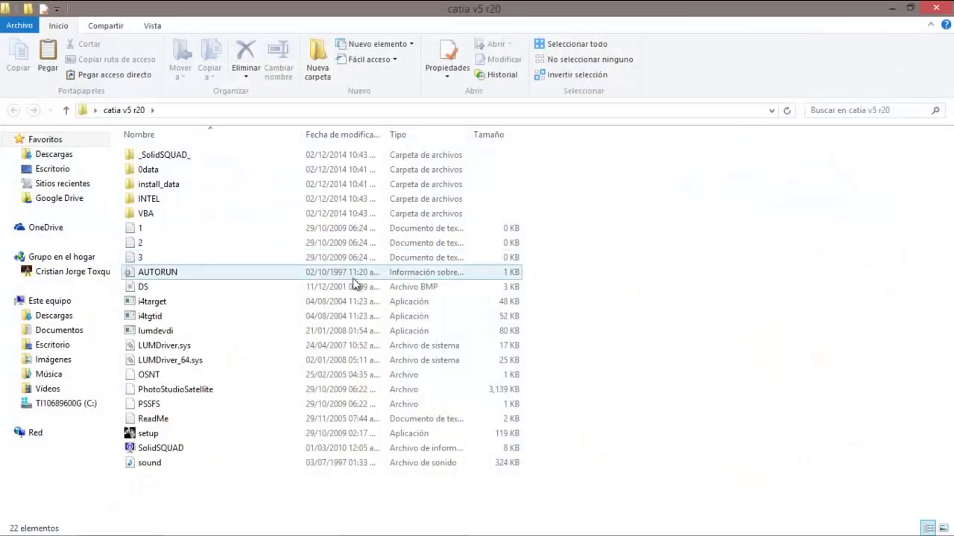
{"action": "left_click", "coordinate": [165, 435]}
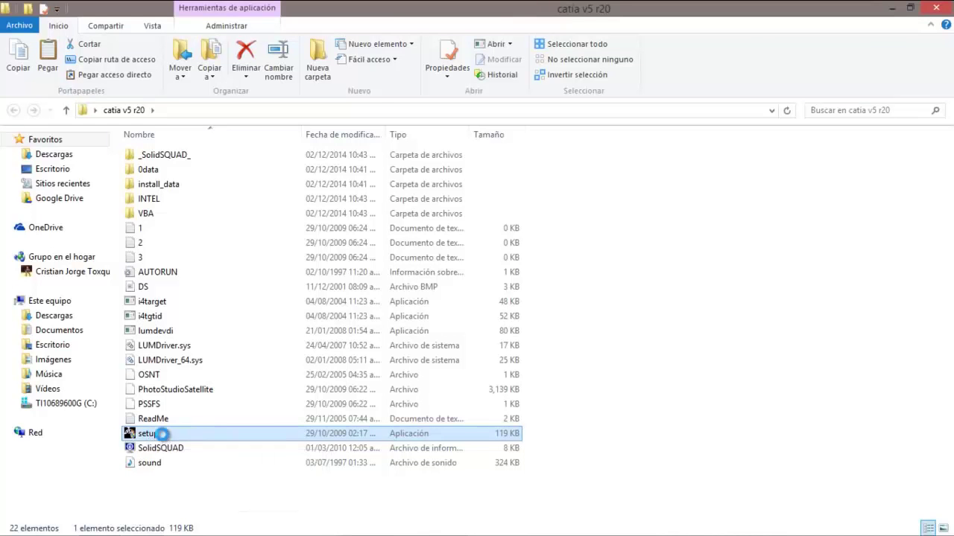
{"action": "right_click", "coordinate": [162, 434]}
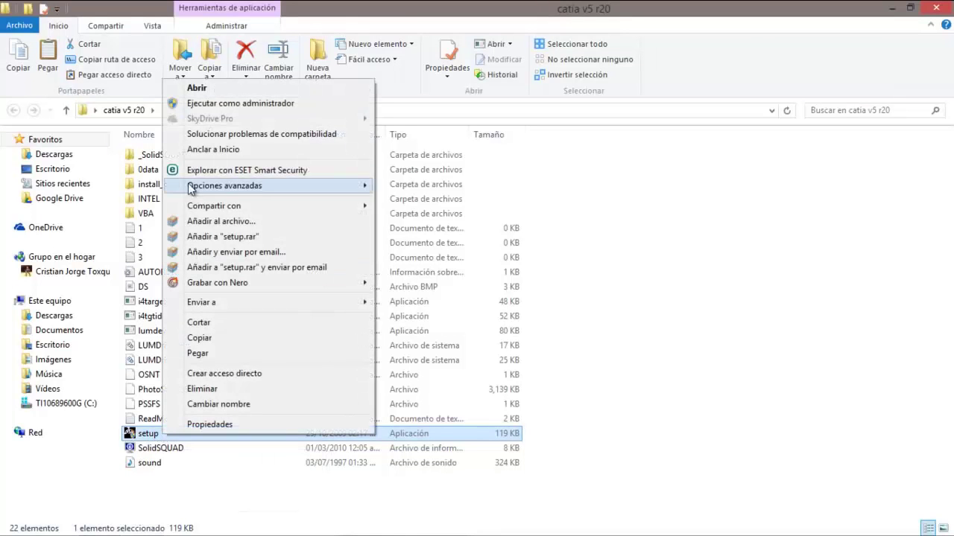
{"action": "left_click", "coordinate": [267, 104]}
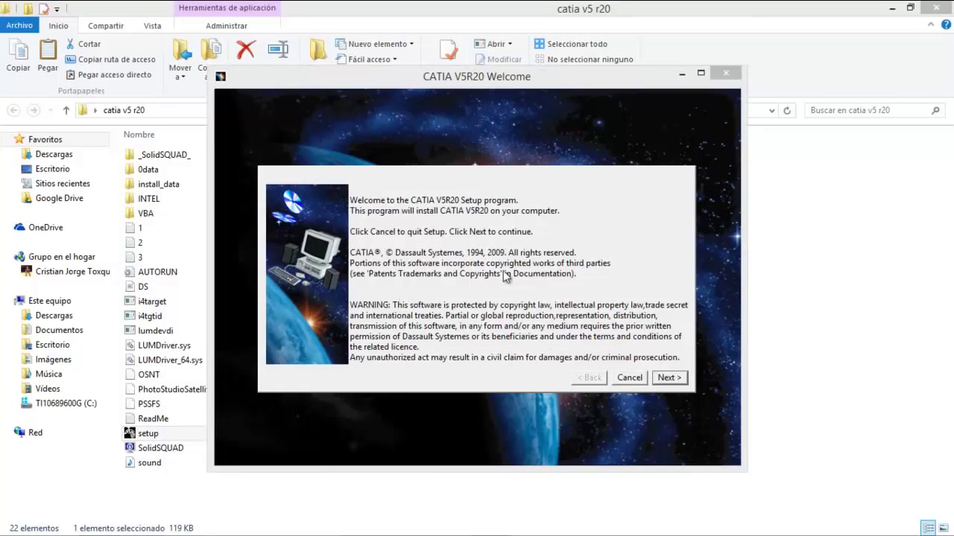
Continue setup without importing a nodelock license, accepting and creating the default B20 destination folder and CATEnv environment directory.
{"action": "left_click", "coordinate": [668, 378]}
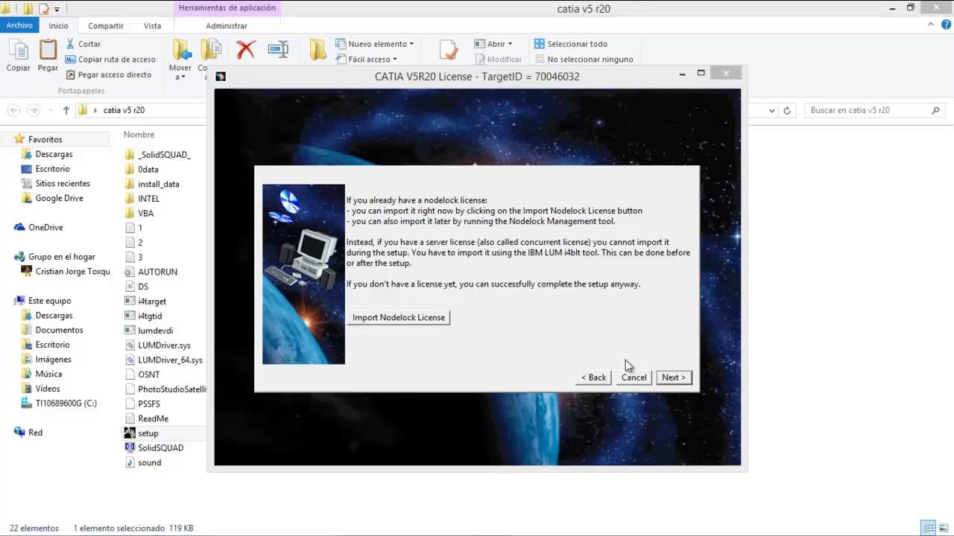
{"action": "left_click", "coordinate": [681, 379]}
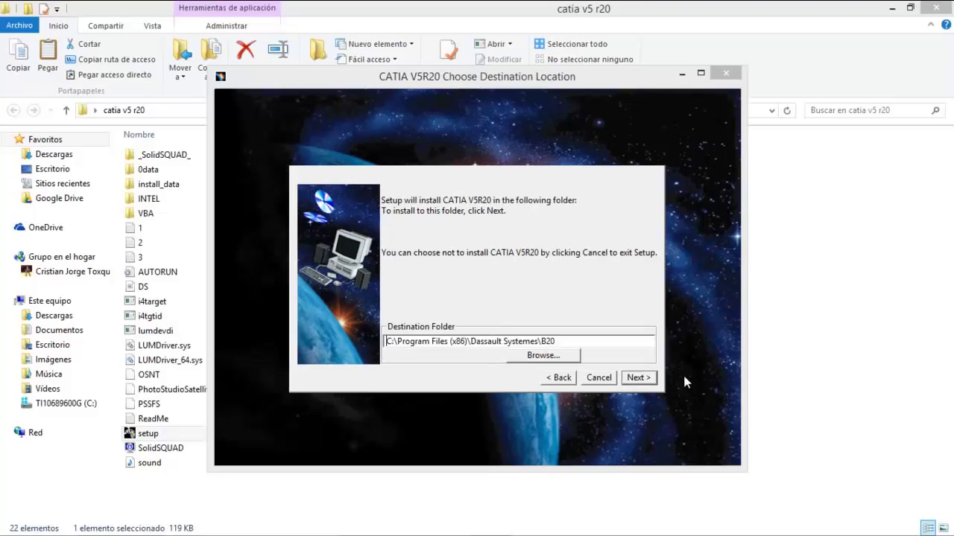
{"action": "left_click", "coordinate": [634, 381]}
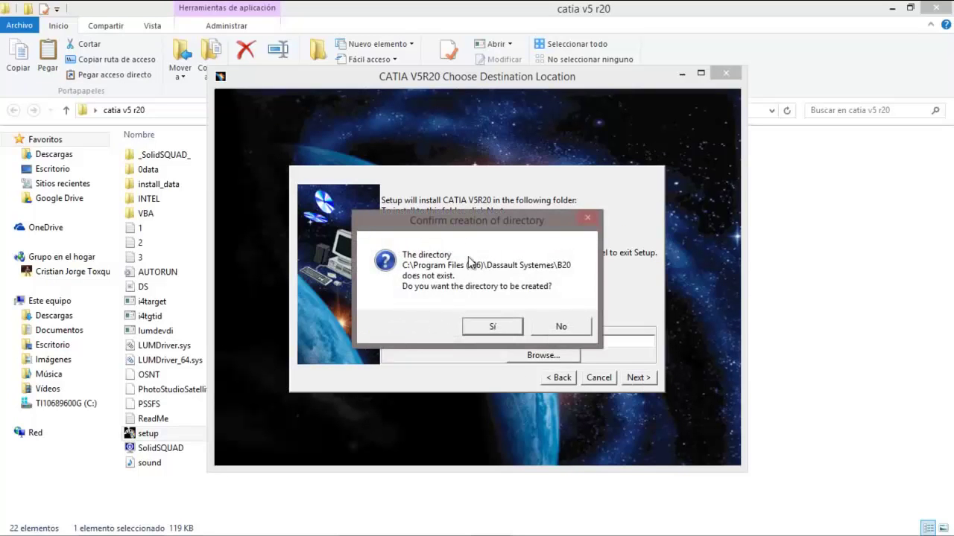
{"action": "left_click", "coordinate": [493, 326]}
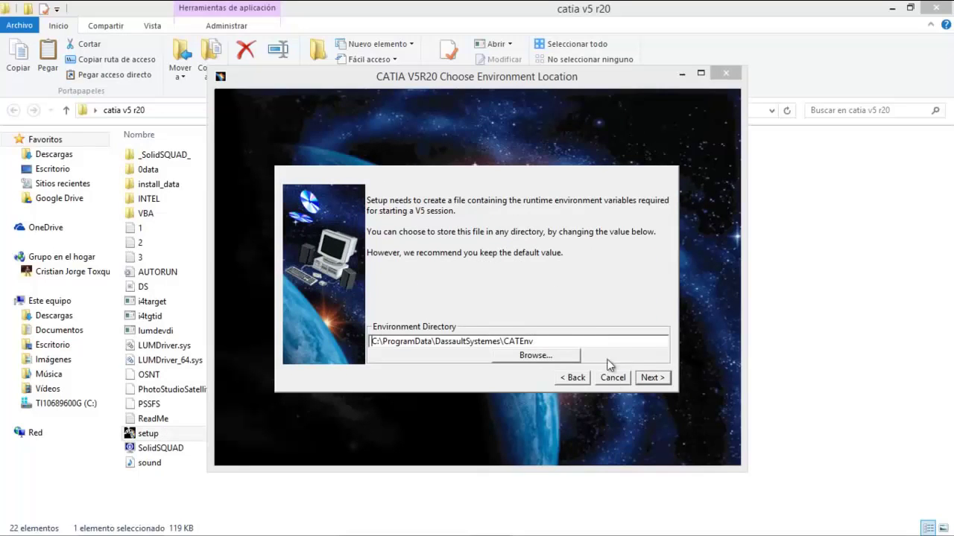
{"action": "left_click", "coordinate": [650, 377]}
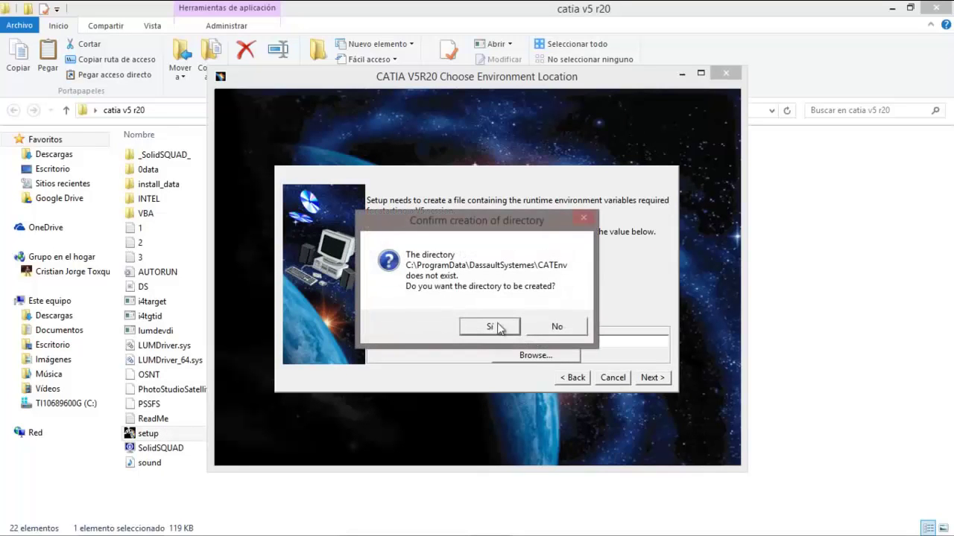
{"action": "left_click", "coordinate": [513, 332]}
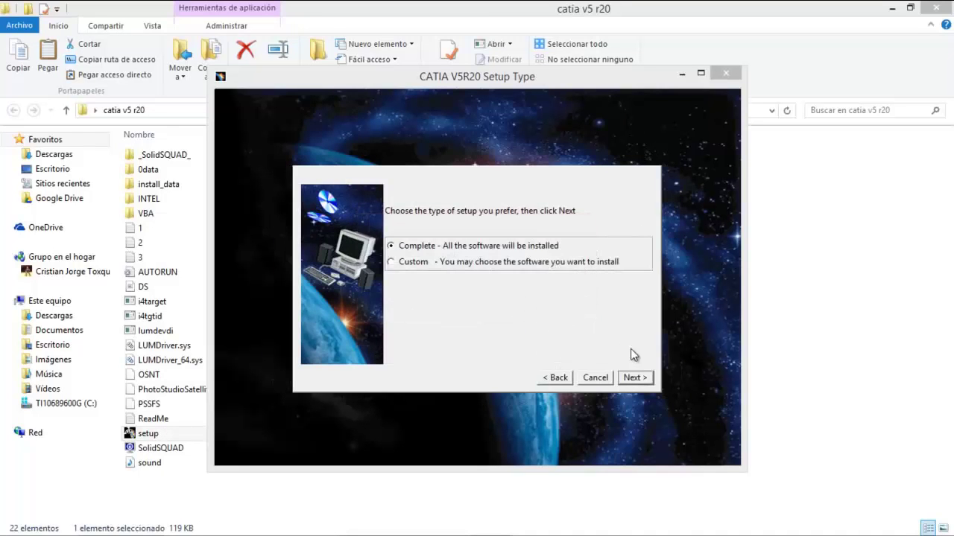
Keep the Complete setup type and accept the default Orbix configuration and servers timeout.
{"action": "left_click", "coordinate": [640, 381]}
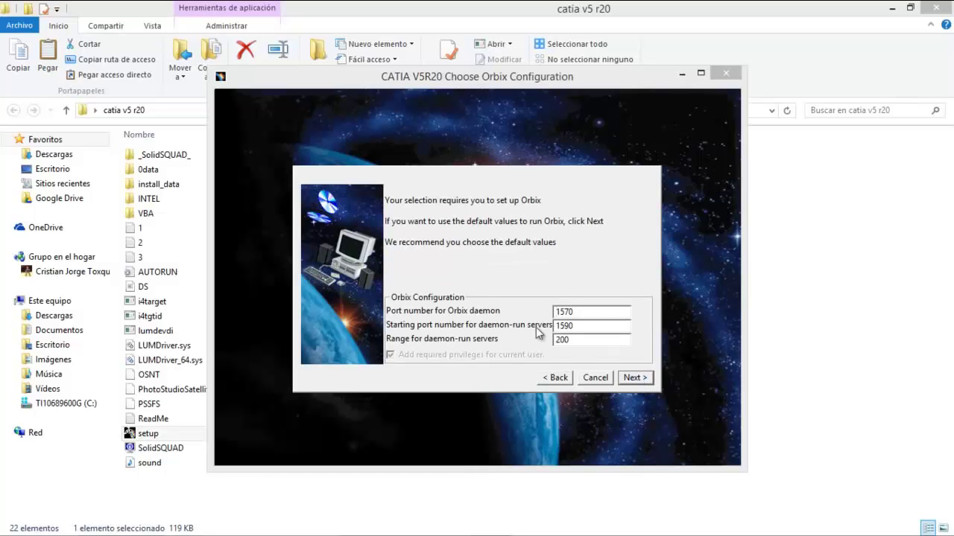
{"action": "left_click", "coordinate": [633, 380]}
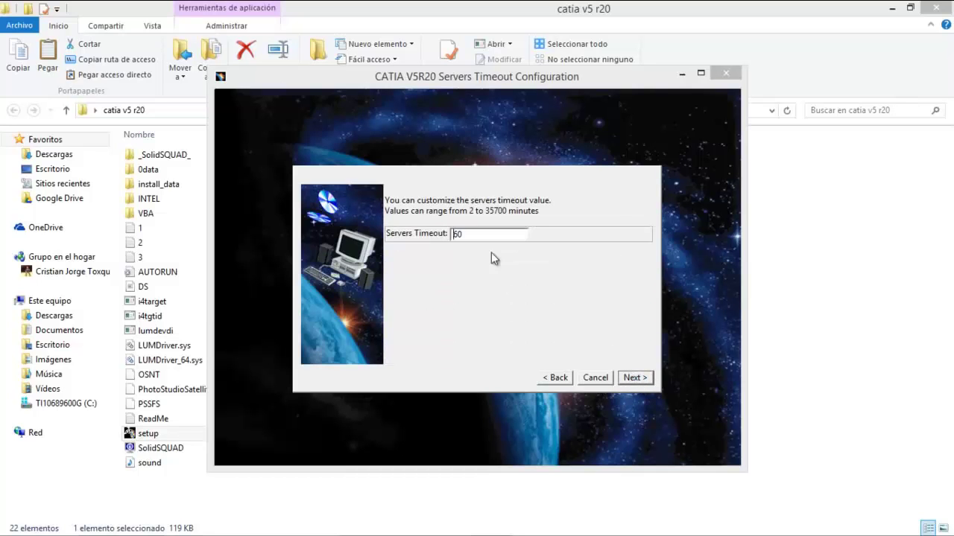
{"action": "left_click", "coordinate": [632, 378]}
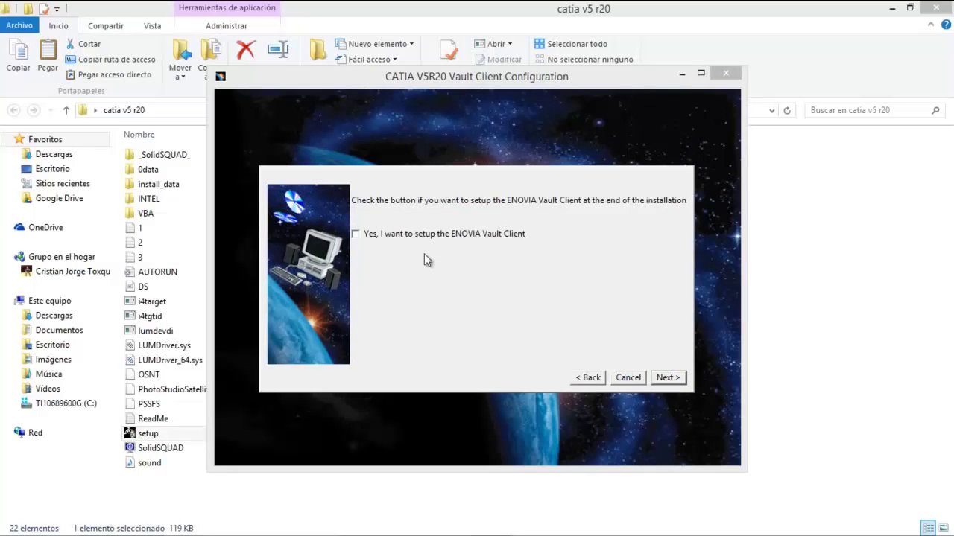
Leave the ENOVIA Vault Client and Online Documentation unselected and start the CATIA V5R20 installation.
{"action": "left_click", "coordinate": [668, 379]}
{"action": "left_click", "coordinate": [667, 378]}
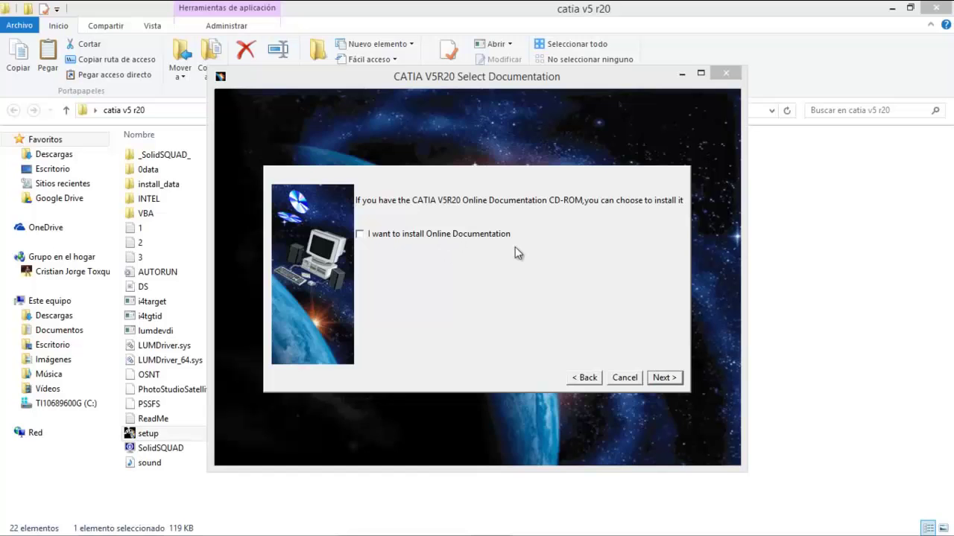
{"action": "left_click", "coordinate": [665, 378]}
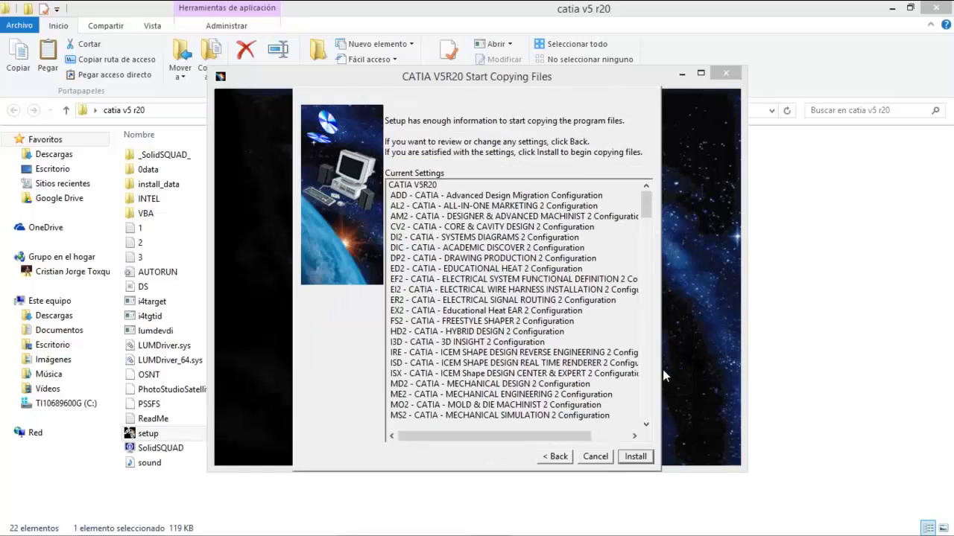
{"action": "left_click", "coordinate": [635, 457]}
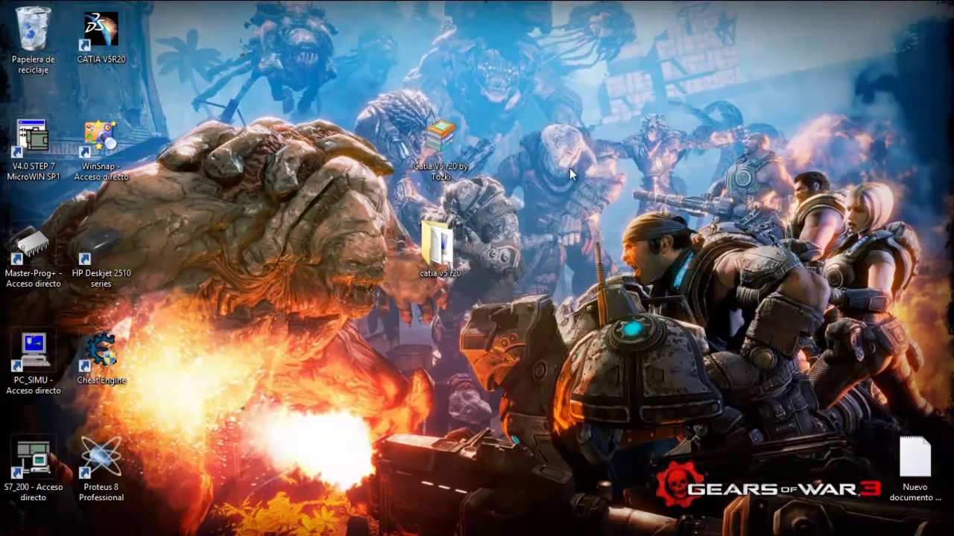
Copy JS0GROUP.dll from the _SolidSQUAD_ subfolder of the catia v5 r20 folder on the desktop.
{"action": "double_click", "coordinate": [446, 267]}
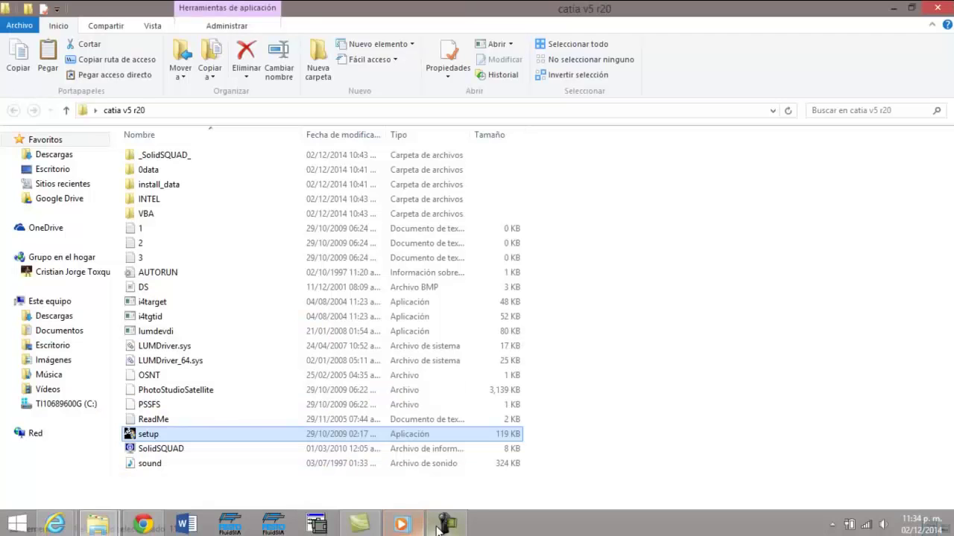
{"action": "double_click", "coordinate": [184, 156]}
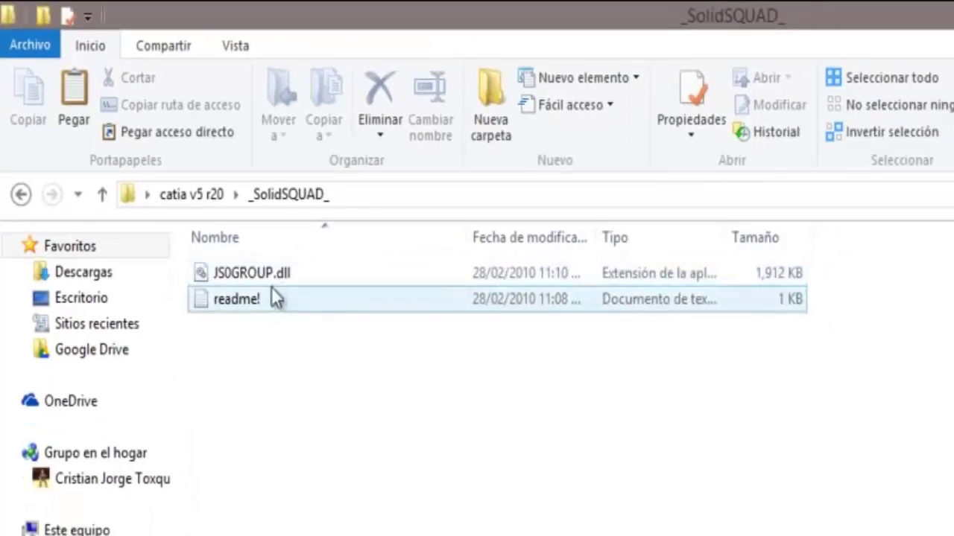
{"action": "left_click", "coordinate": [267, 299]}
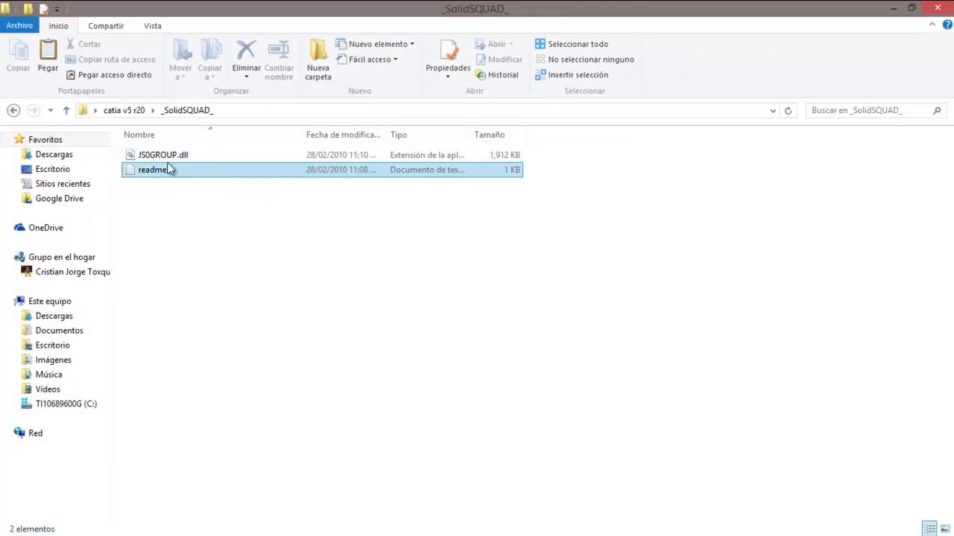
{"action": "left_click", "coordinate": [167, 156]}
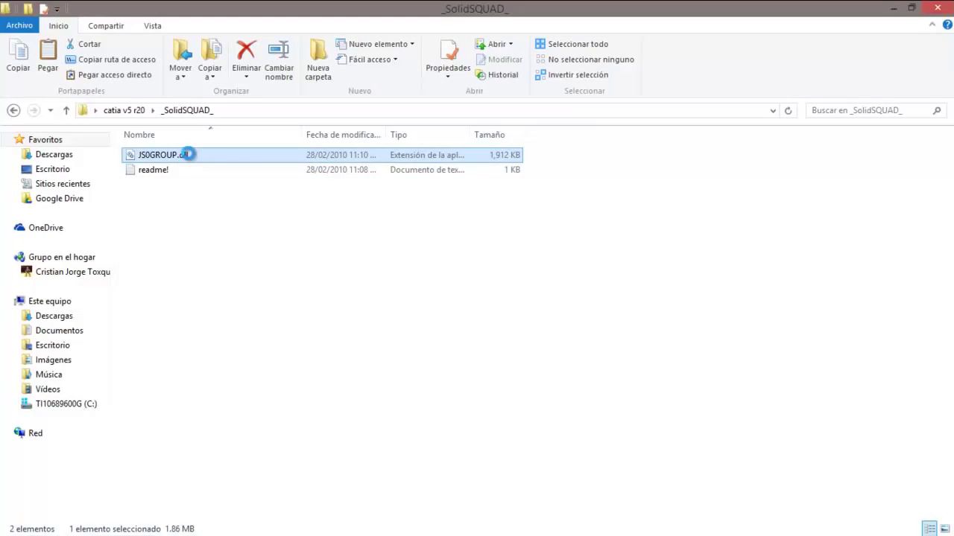
{"action": "right_click", "coordinate": [189, 155]}
{"action": "left_click", "coordinate": [247, 376]}
In a new file explorer window, go to C:\Program Files (x86)\Dassault Systemes\B20\intel_a\code\bin.
{"action": "key", "text": "super+e"}
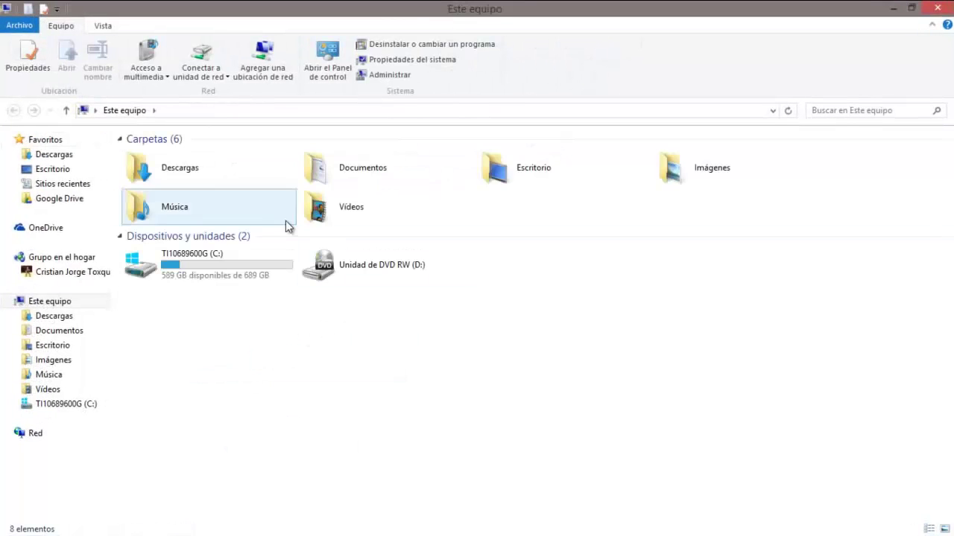
{"action": "left_click", "coordinate": [207, 258]}
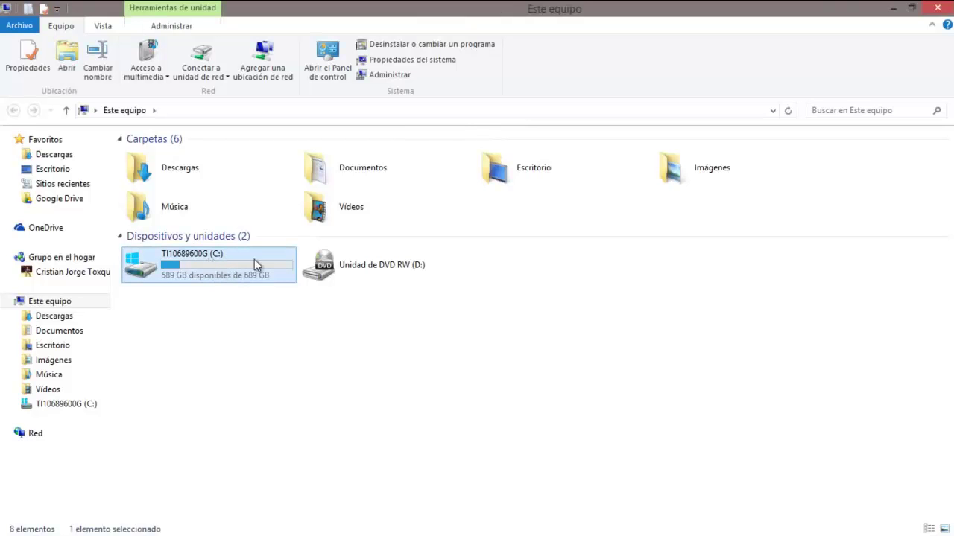
{"action": "double_click", "coordinate": [192, 272]}
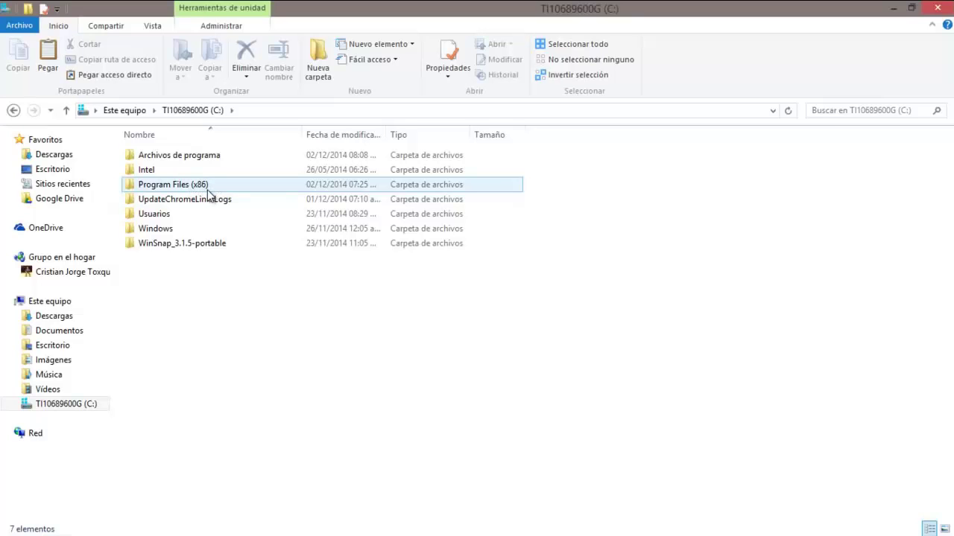
{"action": "mouse_move", "coordinate": [208, 194]}
{"action": "double_click", "coordinate": [174, 186]}
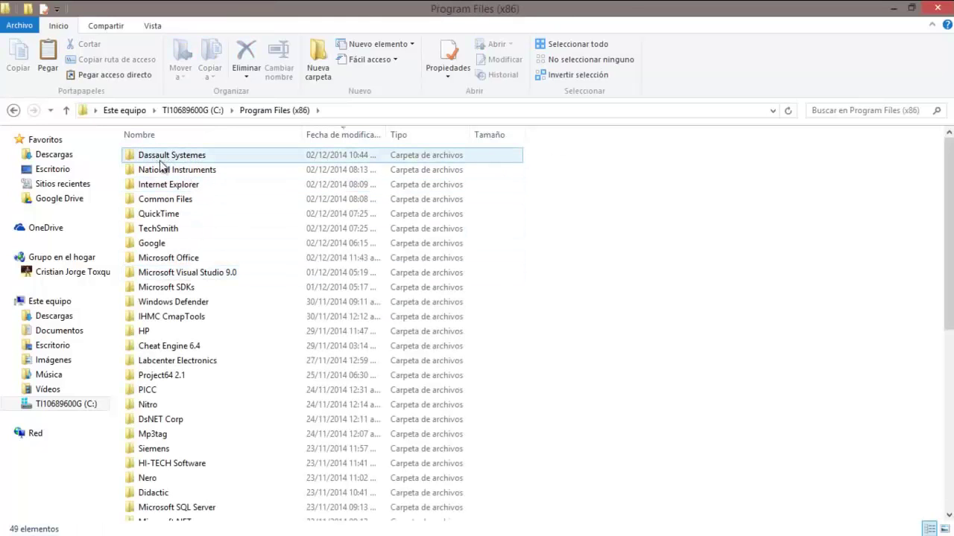
{"action": "double_click", "coordinate": [183, 160]}
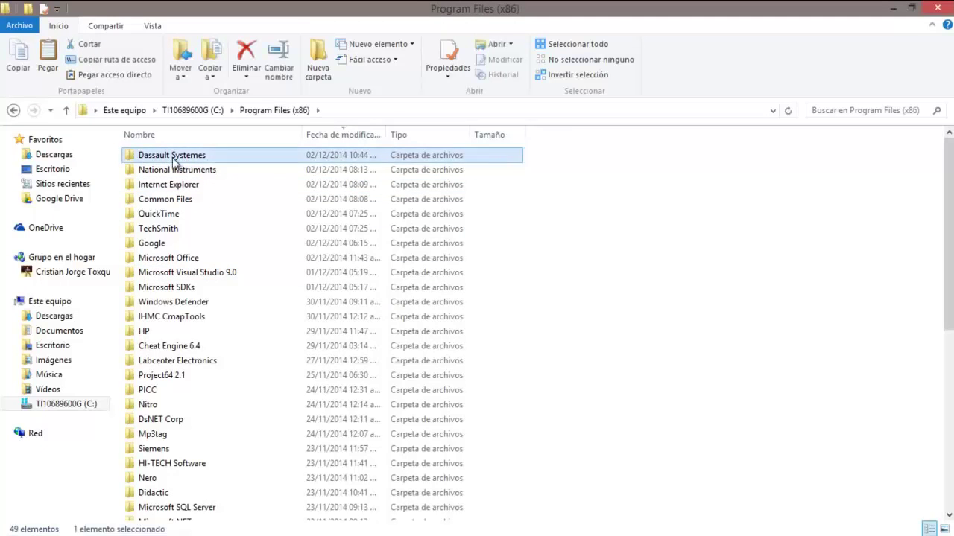
{"action": "left_click", "coordinate": [146, 163]}
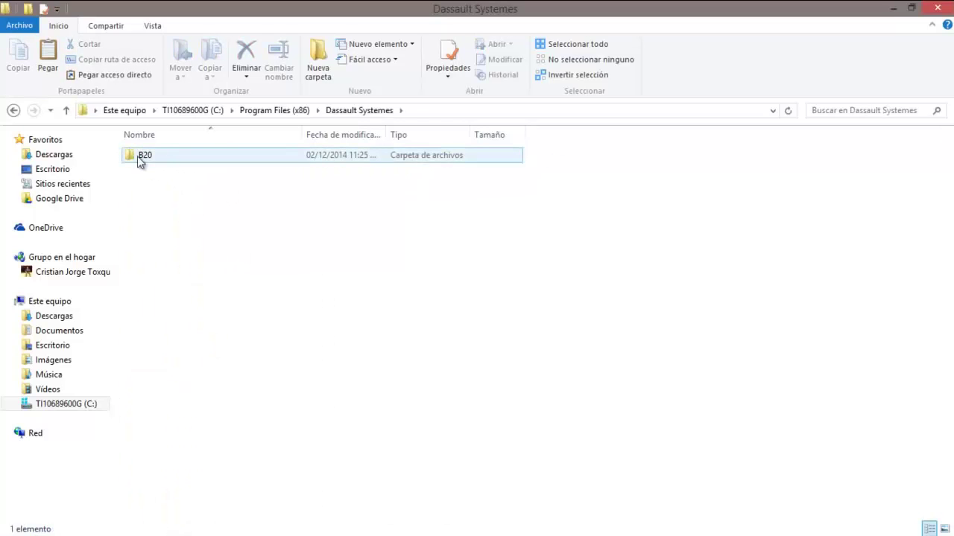
{"action": "double_click", "coordinate": [147, 157]}
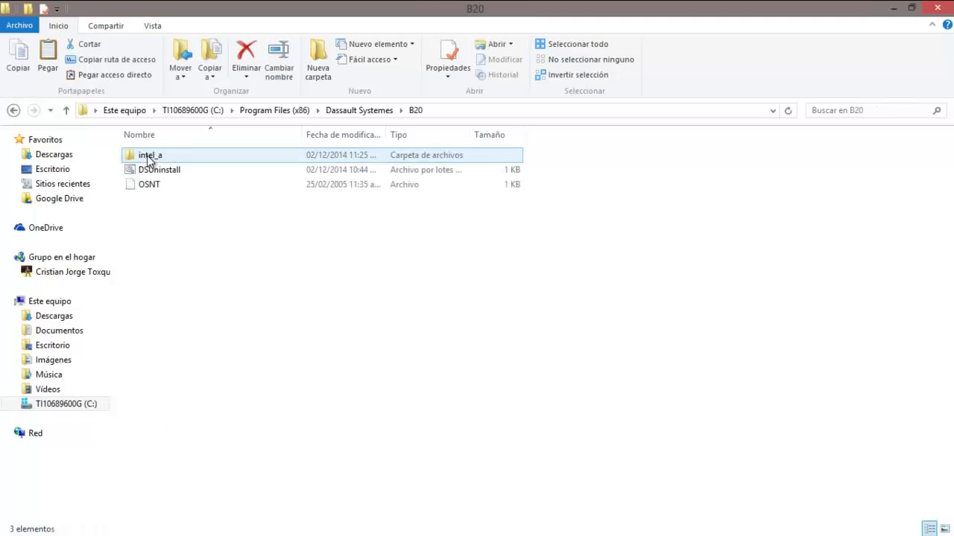
{"action": "left_click", "coordinate": [158, 155]}
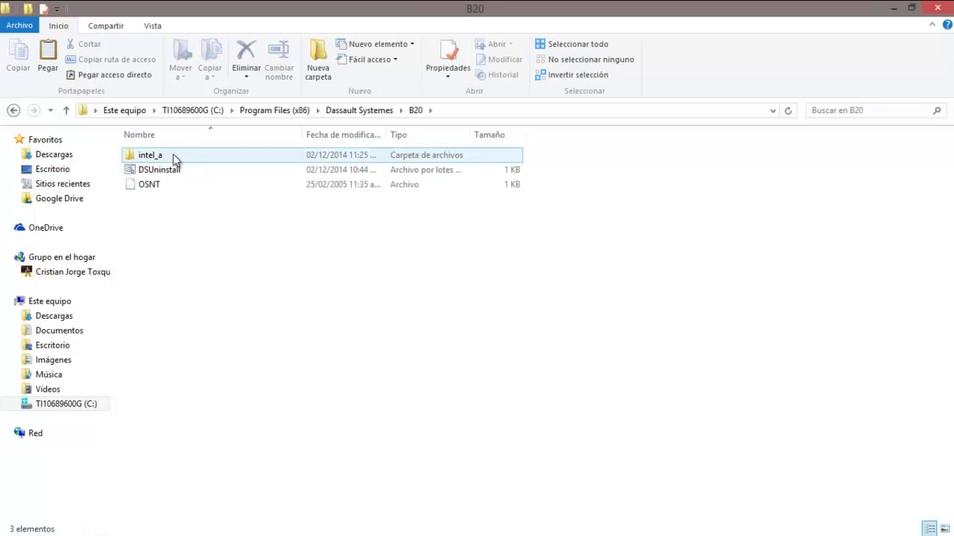
{"action": "double_click", "coordinate": [172, 154]}
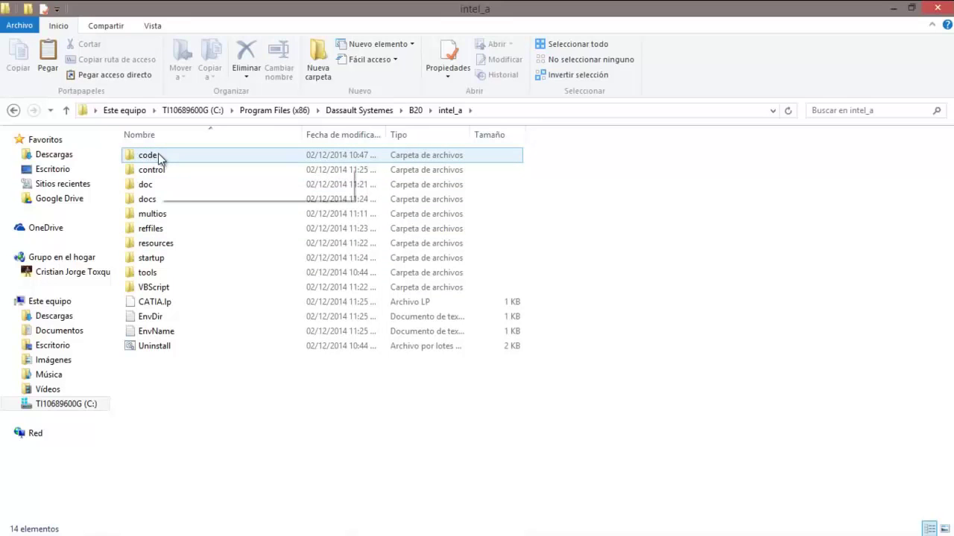
{"action": "double_click", "coordinate": [156, 158]}
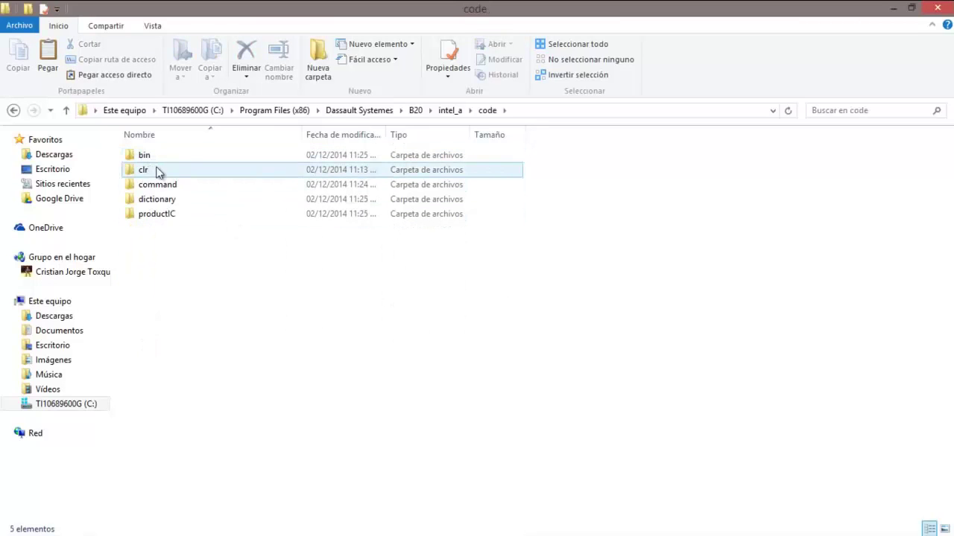
{"action": "double_click", "coordinate": [146, 156]}
Paste JS0GROUP.dll into the bin folder, replacing the existing file and granting administrator permission.
{"action": "right_click", "coordinate": [585, 244]}
{"action": "left_click", "coordinate": [636, 339]}
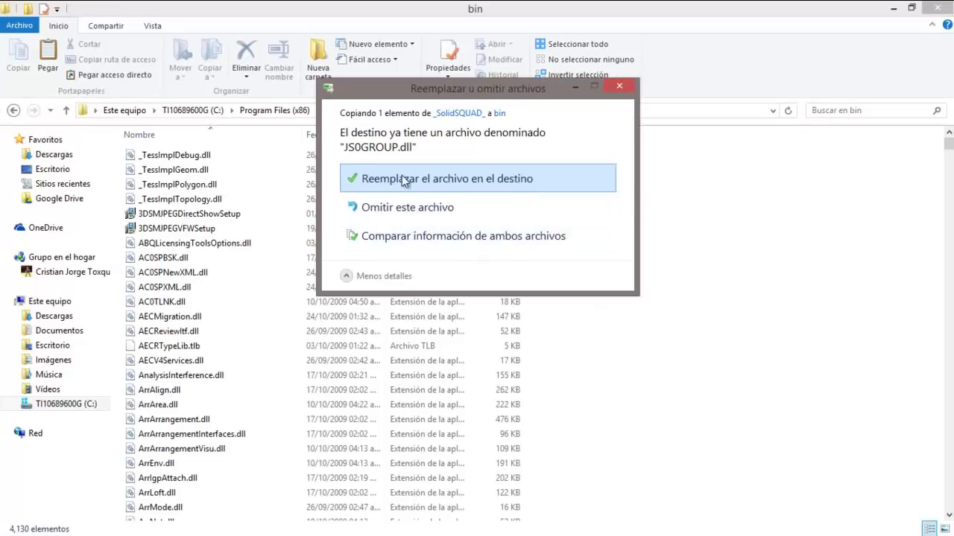
{"action": "left_click", "coordinate": [441, 179]}
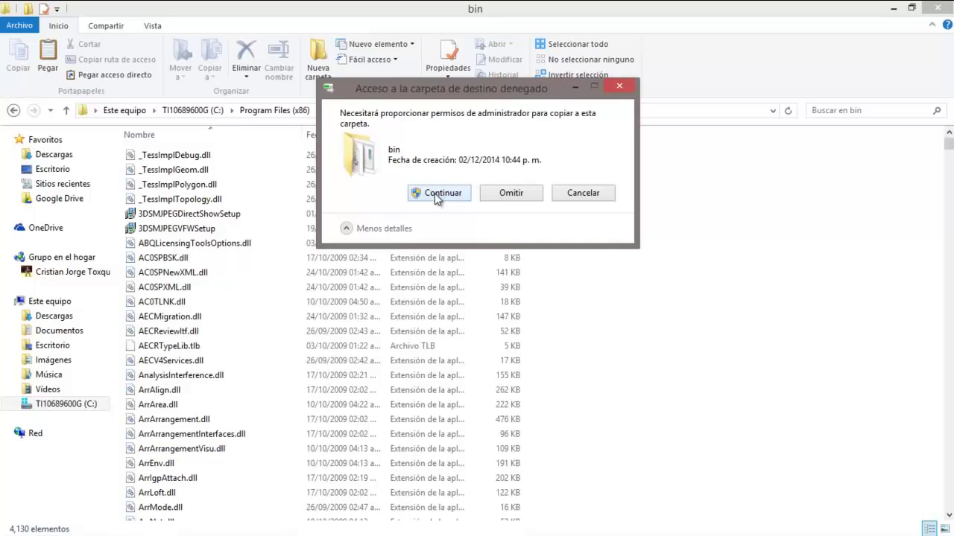
{"action": "left_click", "coordinate": [433, 192]}
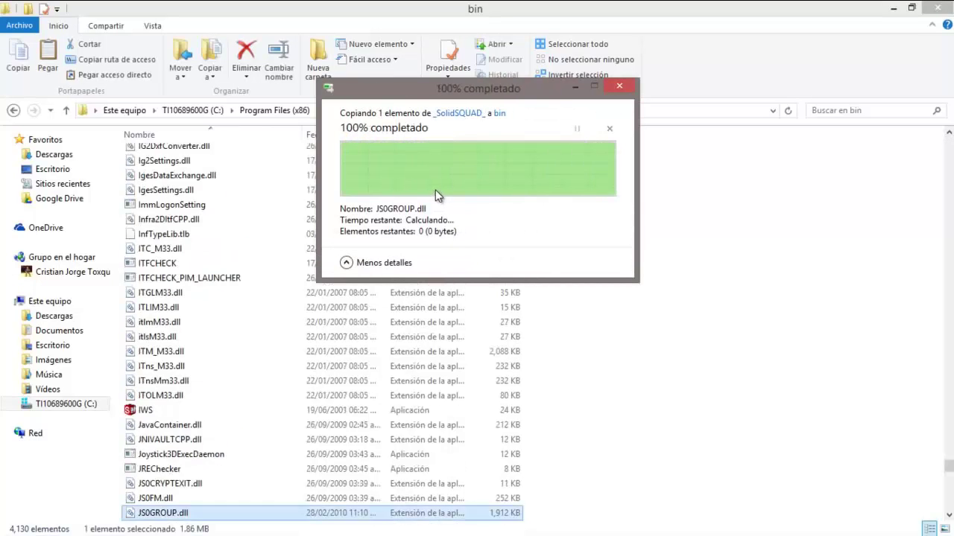
Close the bin and _SolidSQUAD_ file explorer windows to return to the desktop.
{"action": "left_click", "coordinate": [682, 333]}
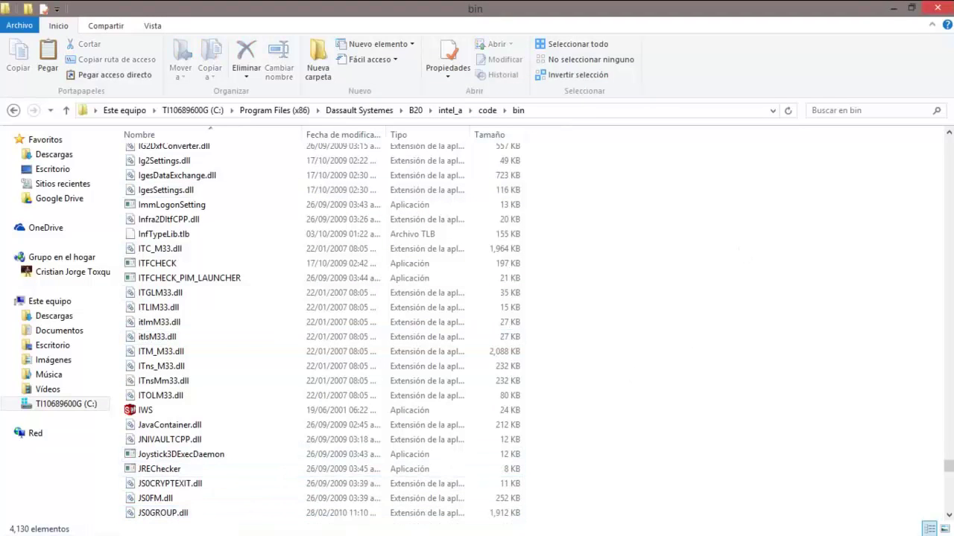
{"action": "left_click", "coordinate": [937, 8]}
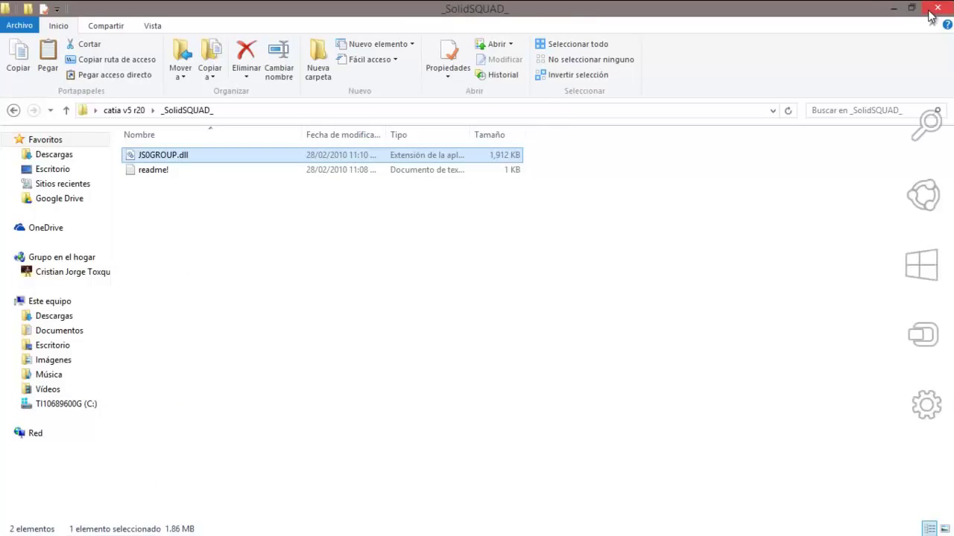
{"action": "left_click", "coordinate": [936, 9]}
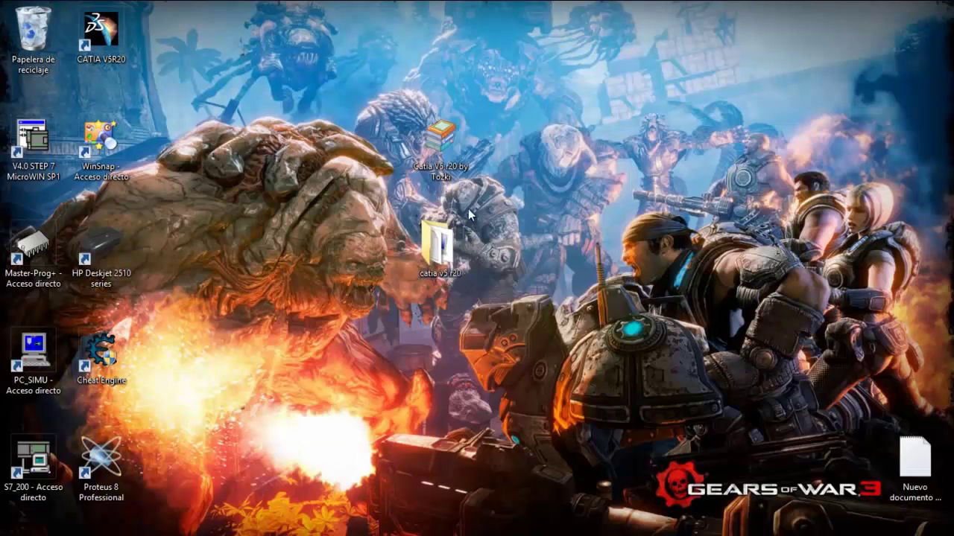
Launch CATIA V5R20 from its desktop shortcut and dismiss the Warm Start notice.
{"action": "double_click", "coordinate": [99, 44]}
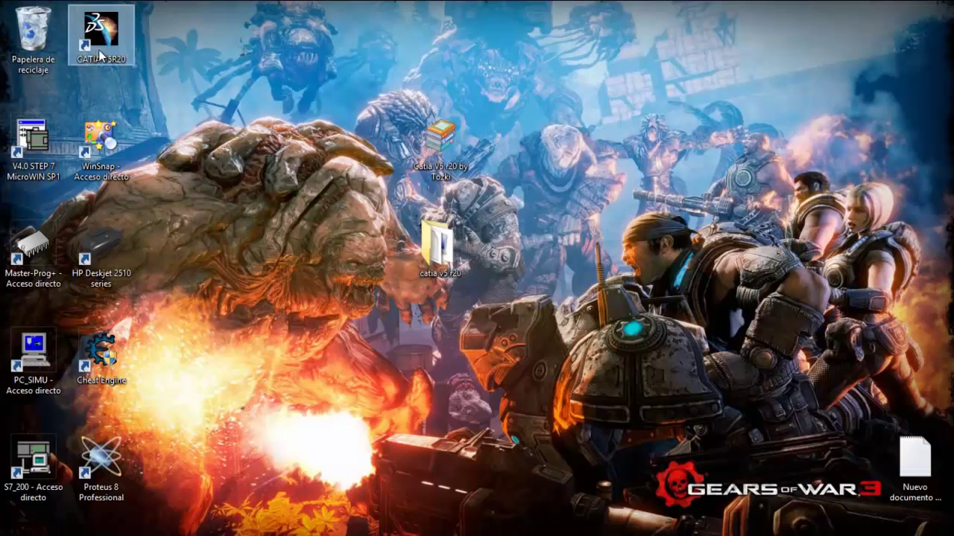
{"action": "double_click", "coordinate": [112, 46]}
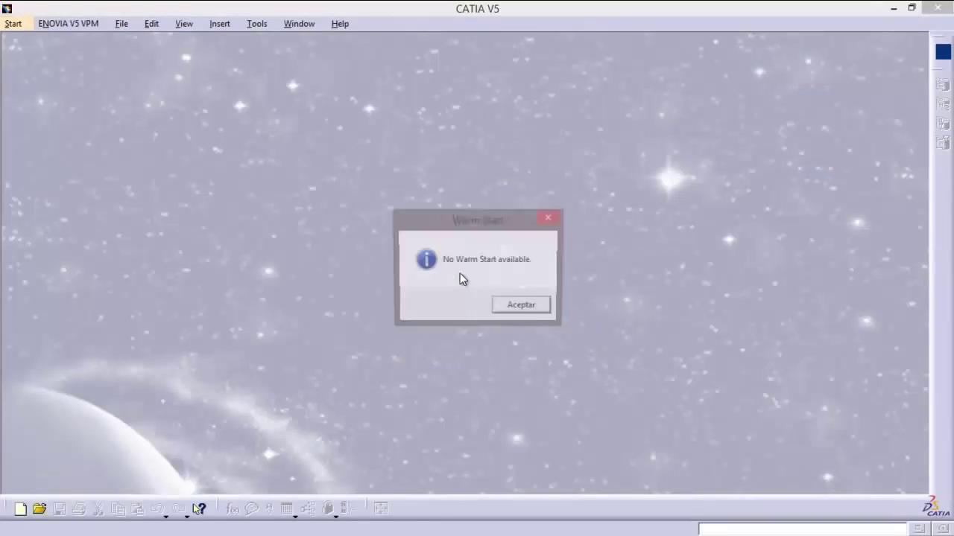
{"action": "left_click", "coordinate": [520, 305]}
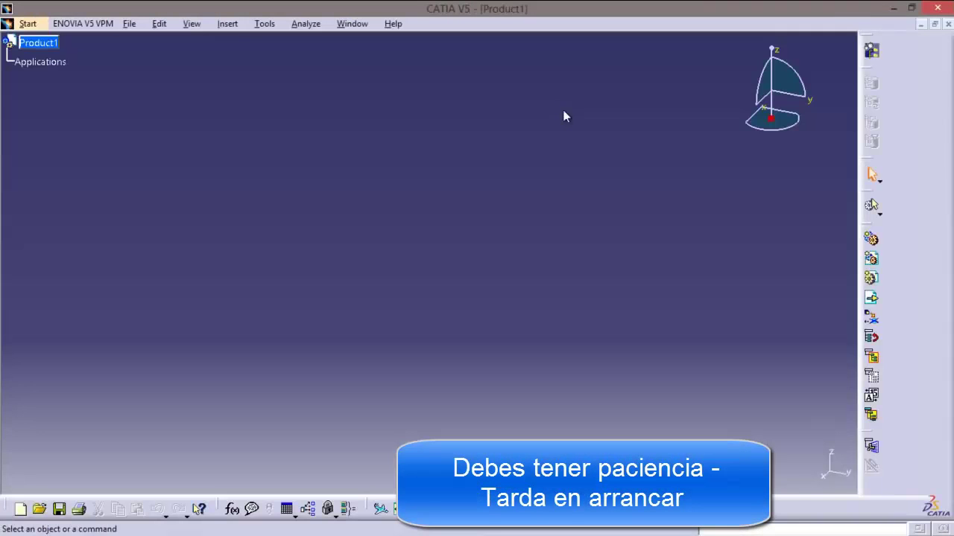
{"action": "left_click", "coordinate": [28, 25]}
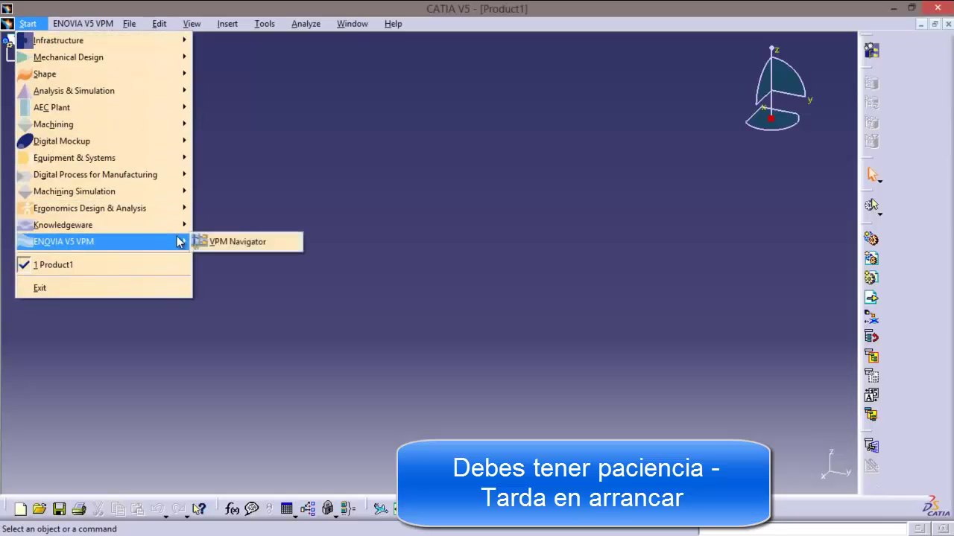
{"action": "left_click", "coordinate": [199, 243]}
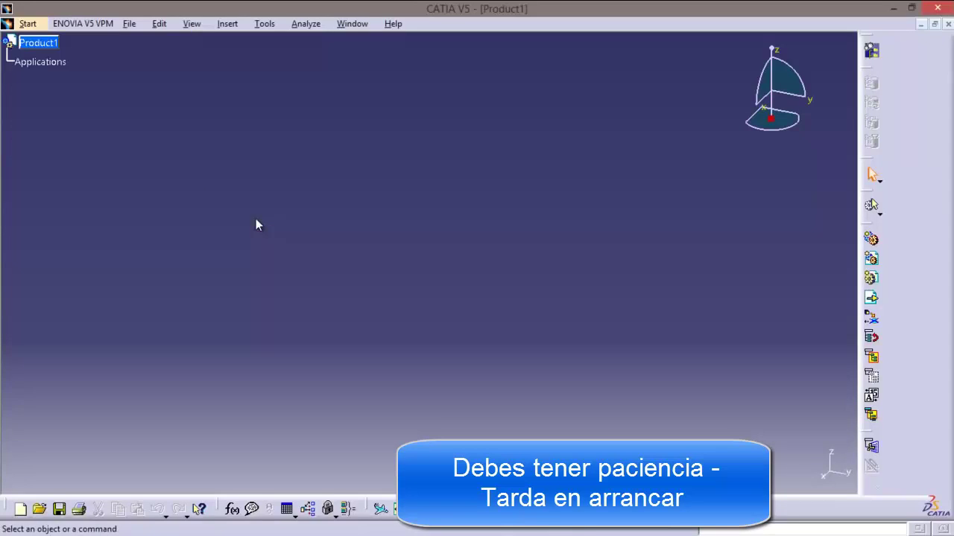